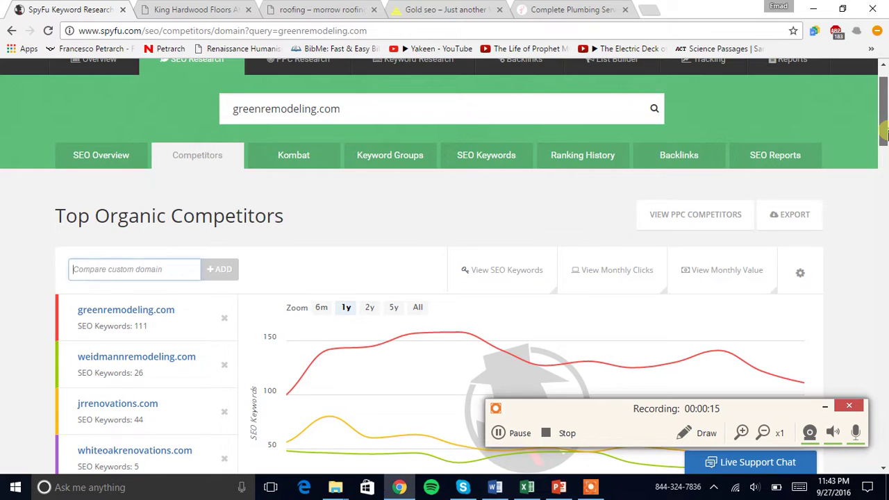
- Open the Google homepage in a new browser tab
scroll(878, 146, down, 3)
scroll(879, 146, up, 3)
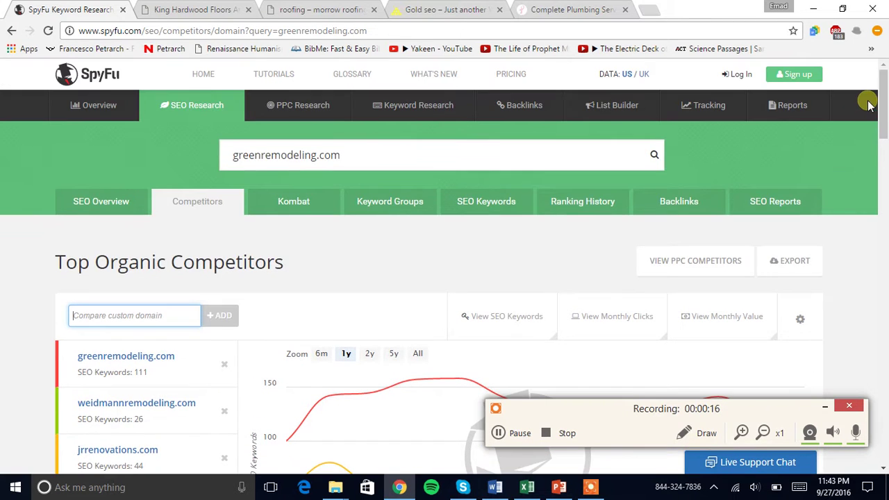
click(651, 11)
text(google.com)
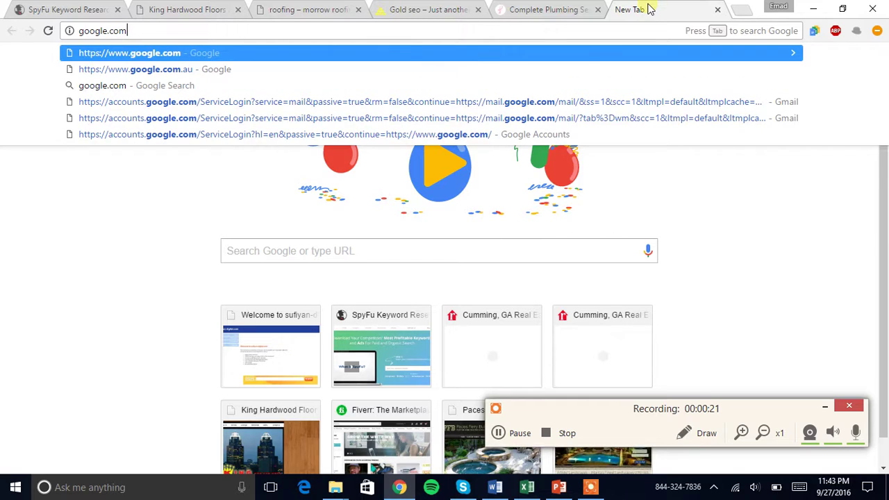
key(Return)
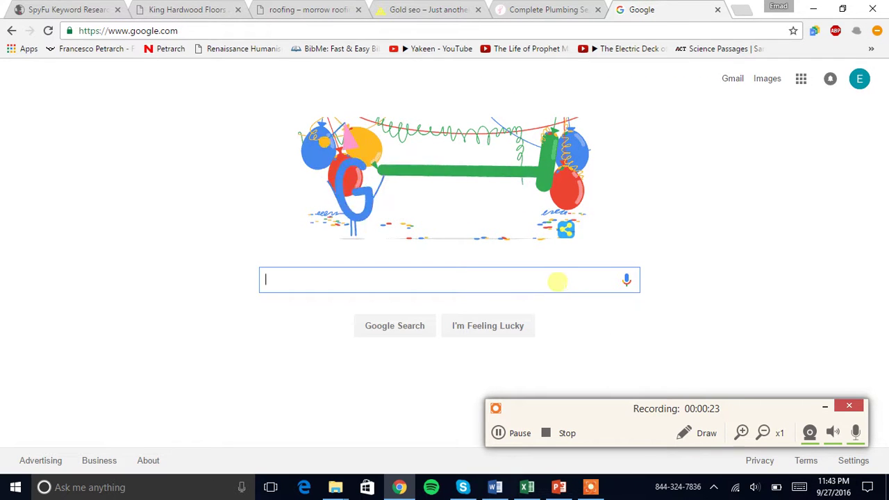
- Search Google for 'kitchen remodeling atlanta' and scroll through the results
text(kitchen remod)
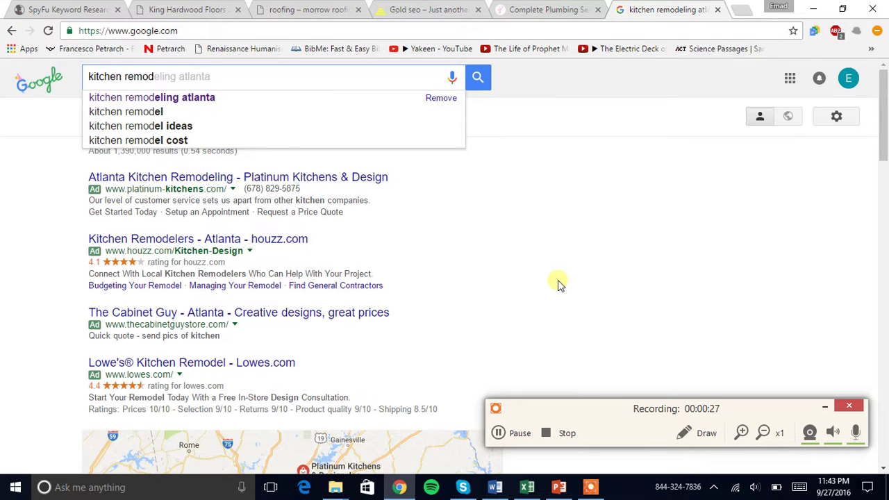
key(Down)
key(Return)
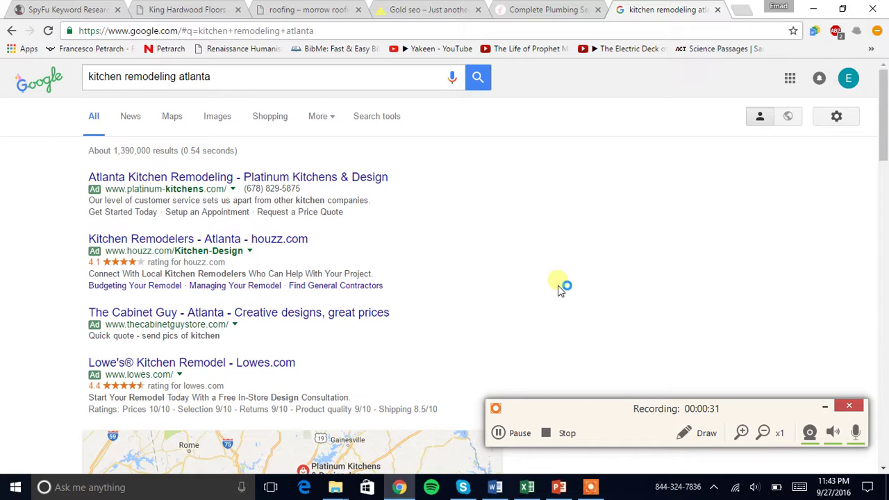
scroll(558, 280, down, 5)
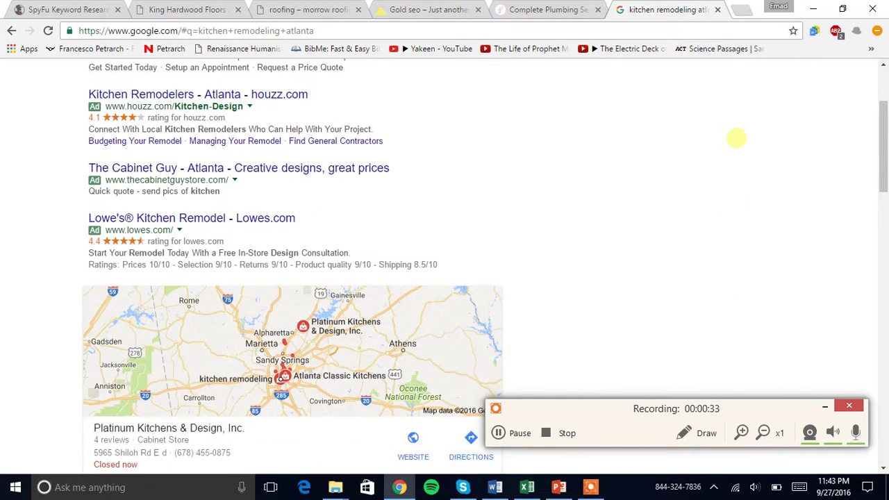
scroll(820, 159, down, 4)
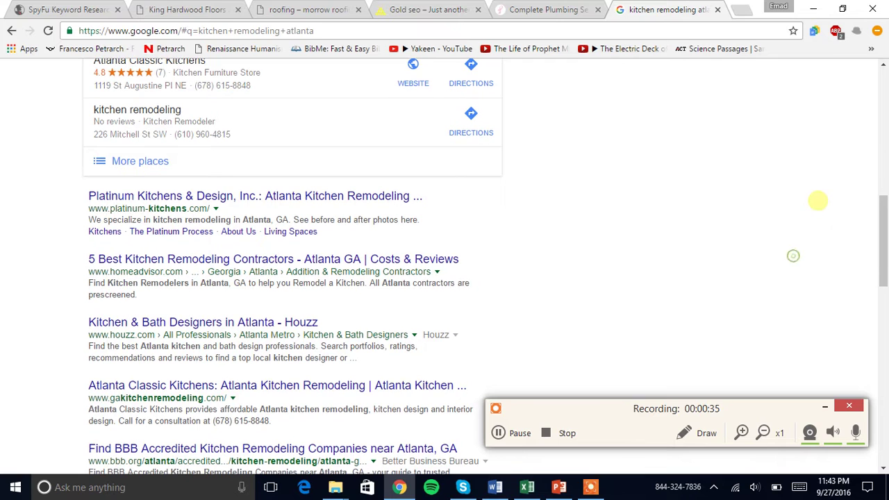
- Highlight the platinum-kitchens.com result address and the 'kitchen remodeling atlanta' query
triple_click(187, 207)
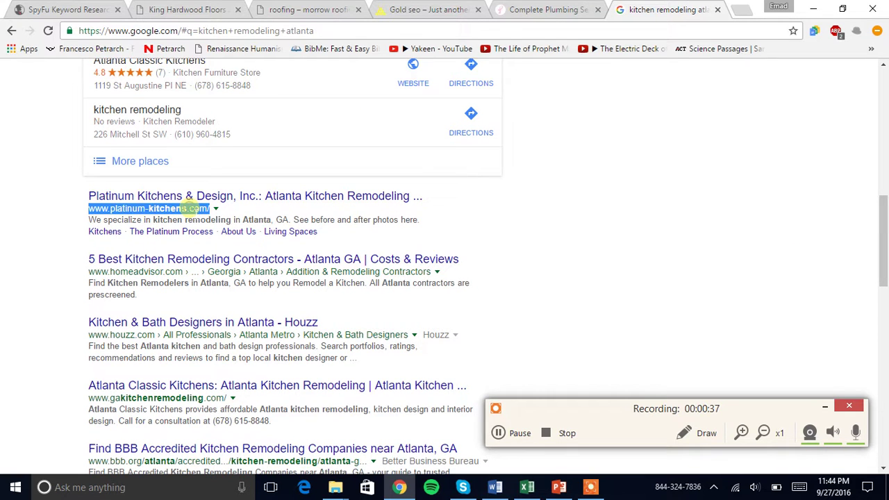
click(187, 208)
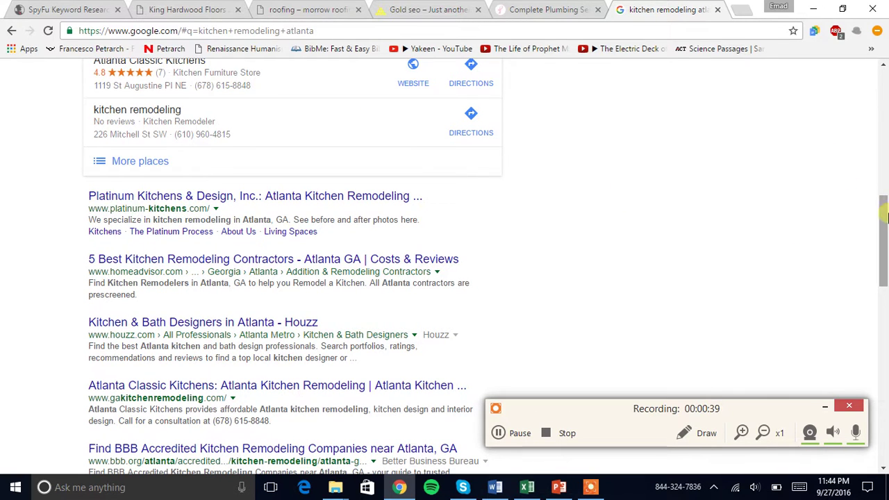
drag(884, 222, 865, 95)
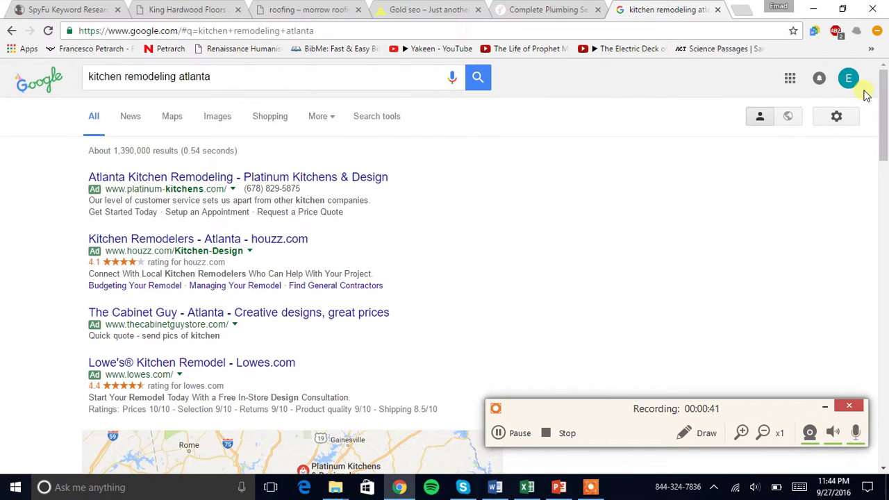
drag(410, 79, 454, 87)
drag(883, 107, 834, 102)
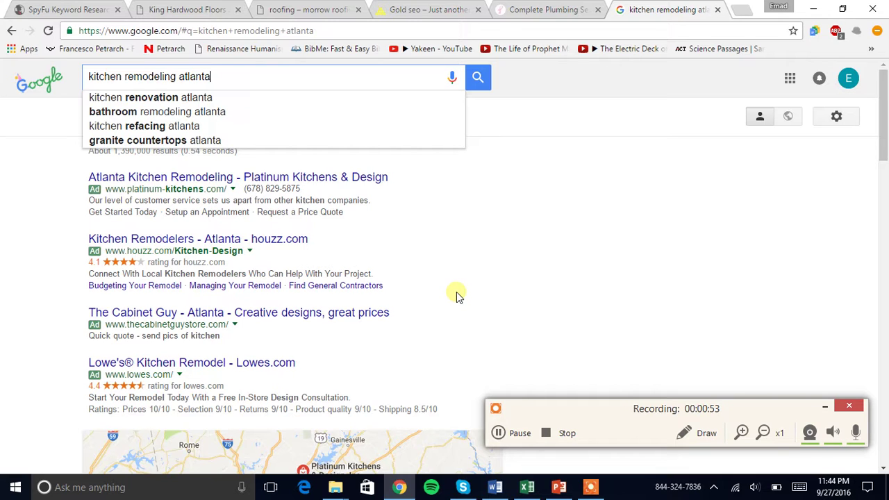
- Return to the SpyFu tab and set the organic competitors chart to All time
click(97, 10)
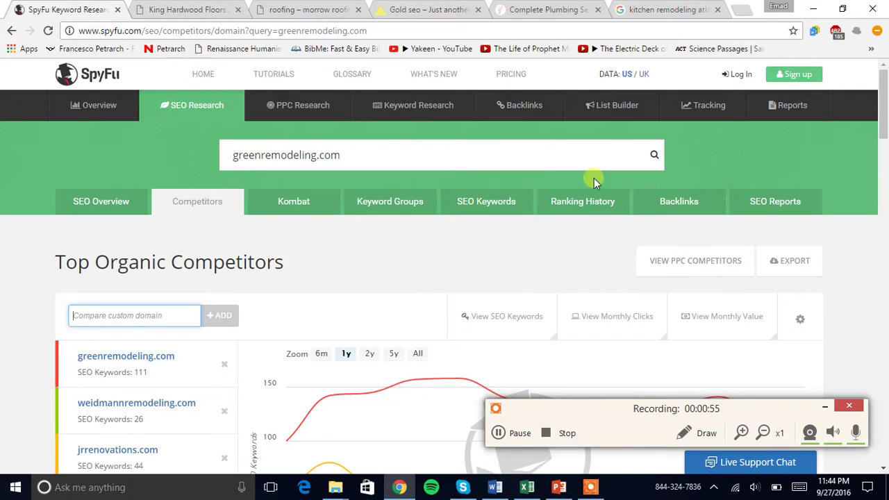
scroll(594, 180, down, 3)
scroll(417, 152, up, 1)
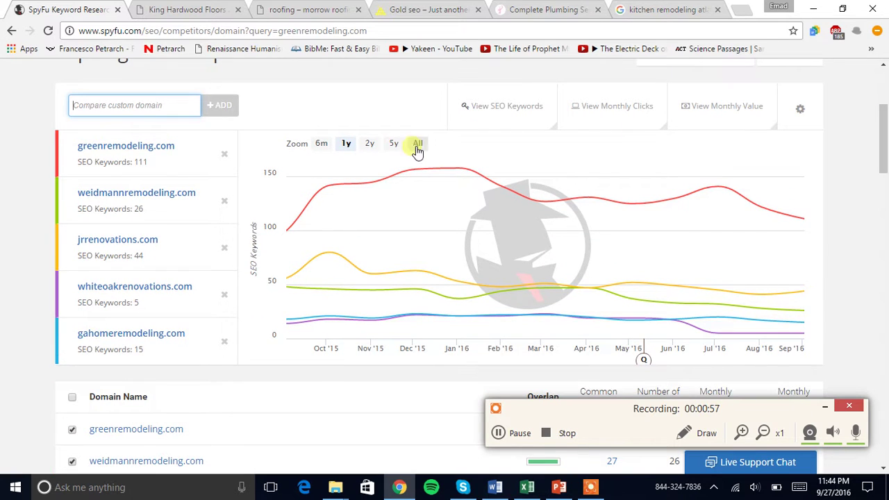
click(391, 151)
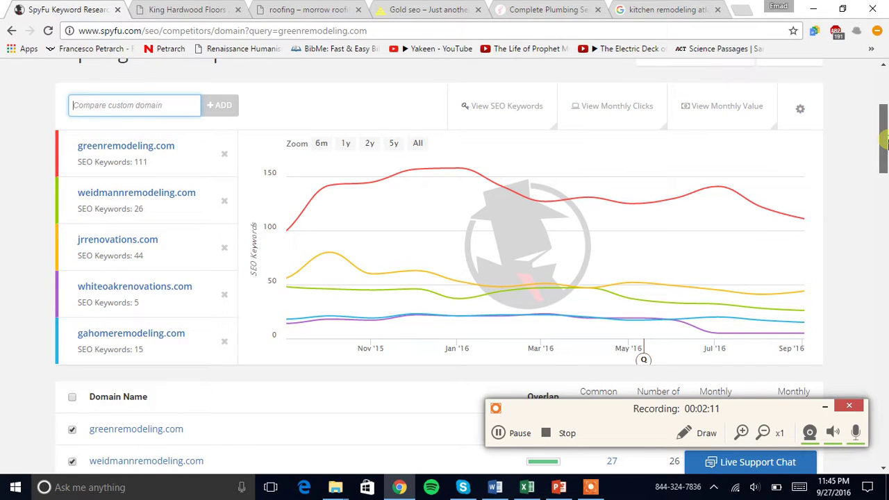
drag(884, 143, 823, 106)
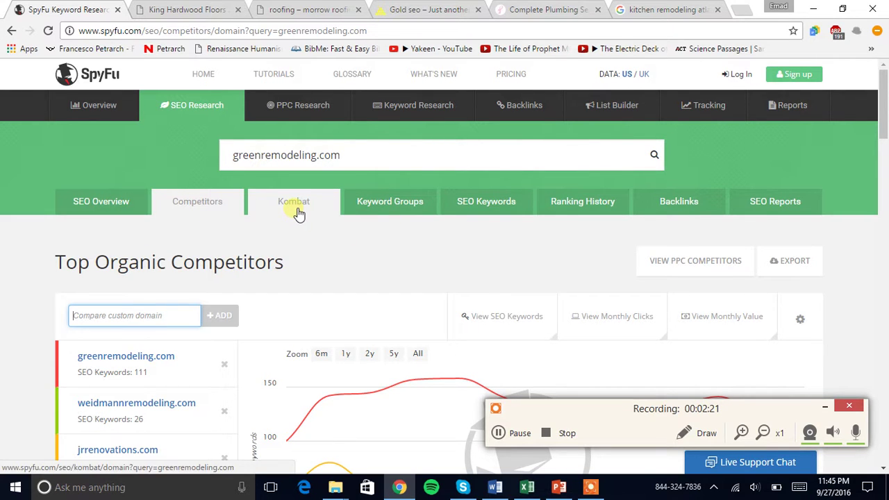
- Show greenremodeling.com's most valuable organic keywords and zoom the page to 110%
click(458, 200)
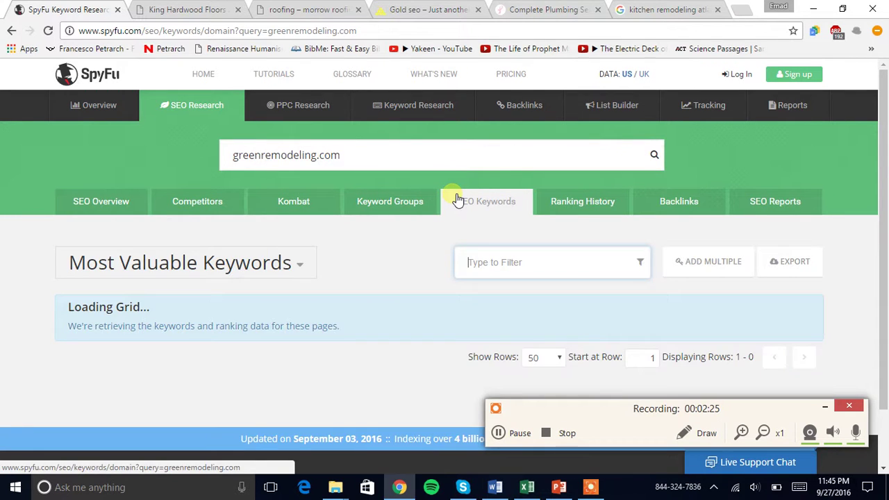
scroll(16, 288, down, 3)
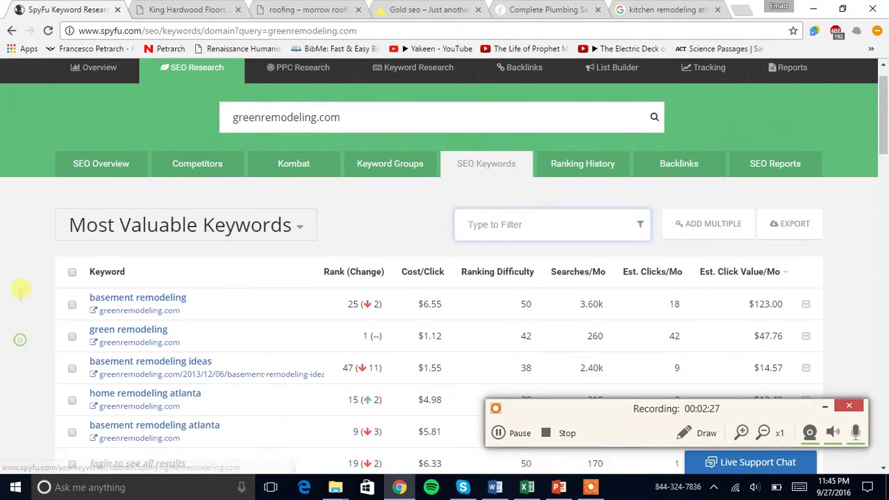
scroll(16, 93, up, 1)
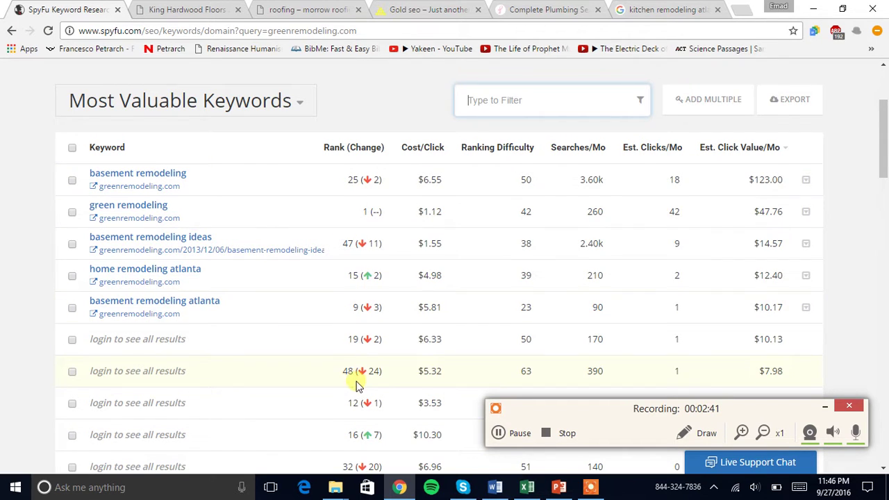
drag(884, 104, 883, 68)
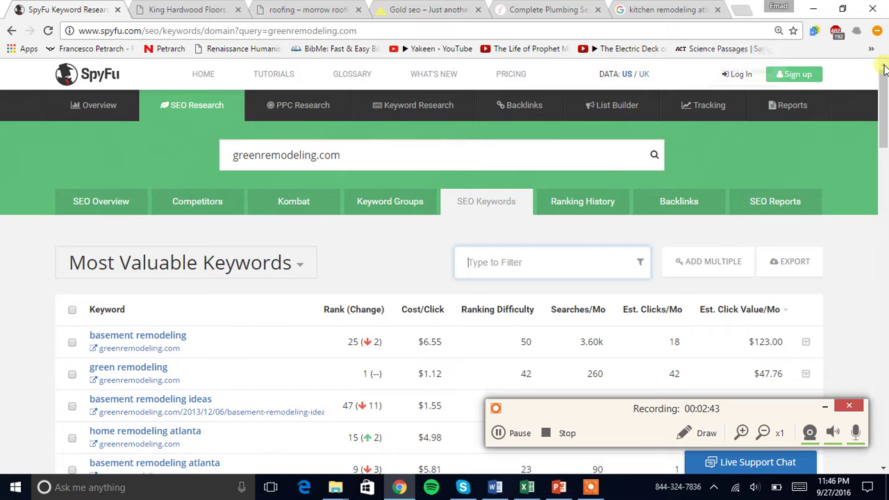
key(ctrl+plus)
- Open greenremodeling.com's Ranking History, then the 'basement remodelers atlanta' keyword overview
click(613, 219)
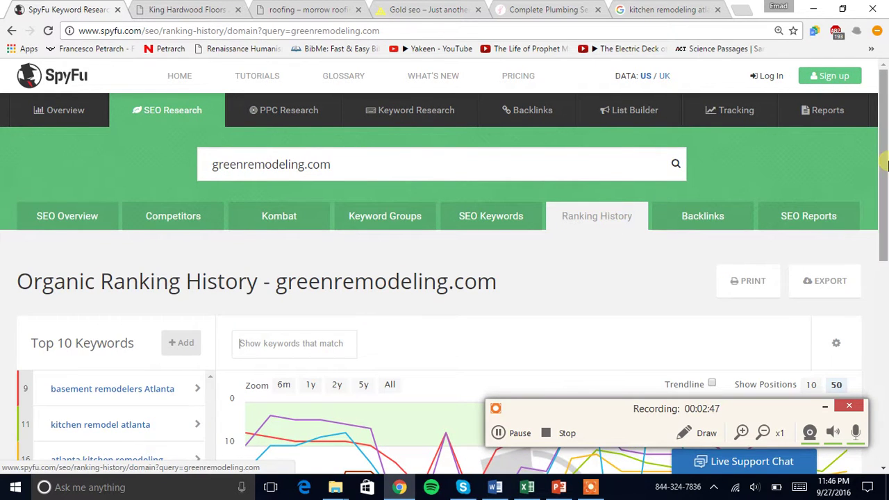
drag(886, 170, 884, 259)
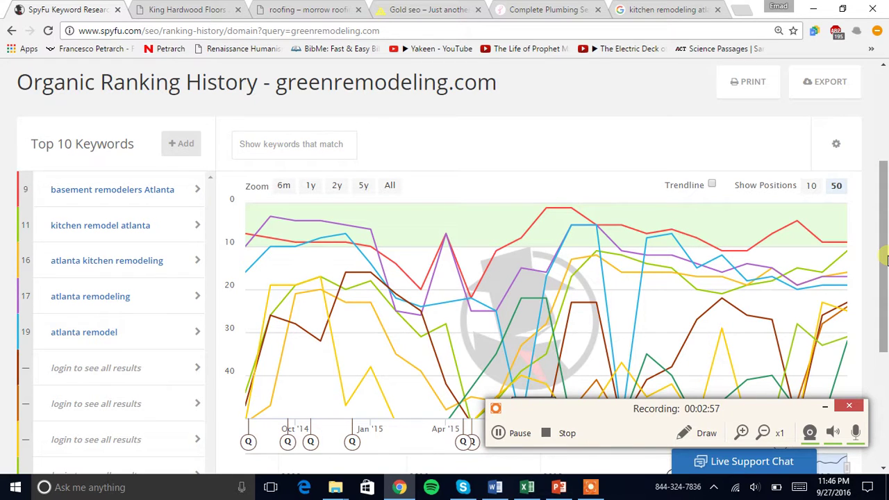
click(67, 190)
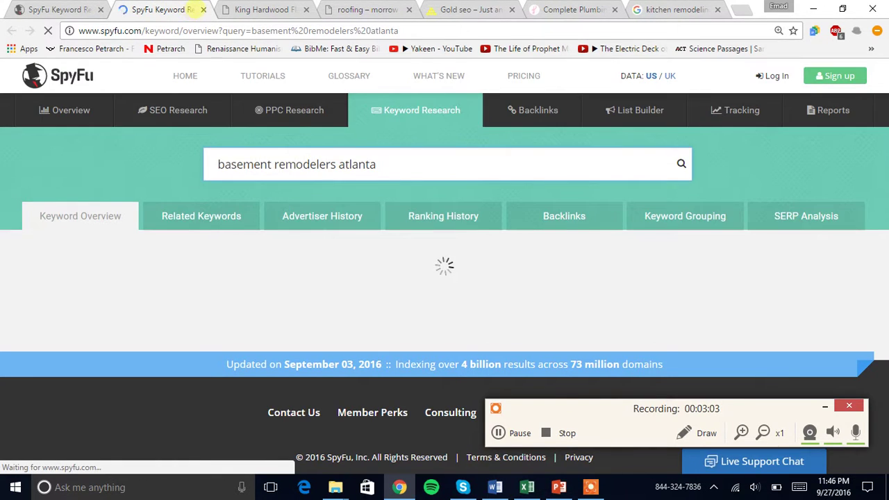
click(203, 9)
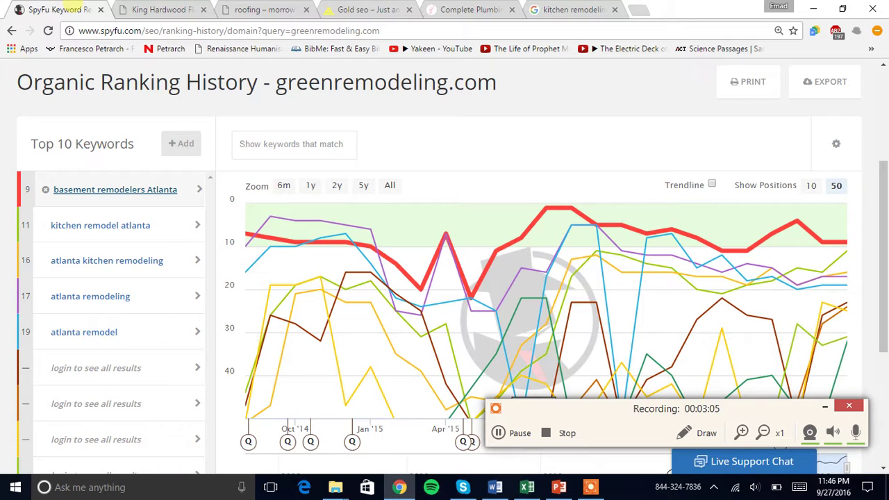
click(196, 191)
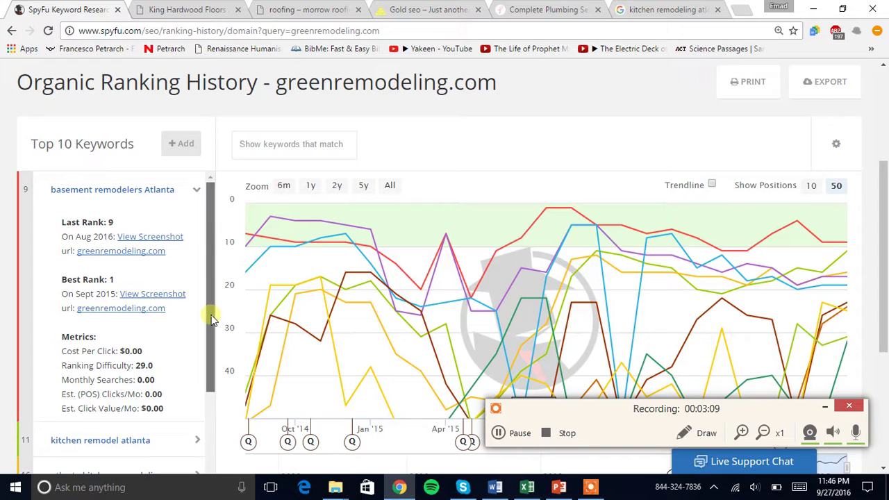
mouse_move(211, 314)
mouse_down()
mouse_move(212, 326)
mouse_move(206, 316)
mouse_up()
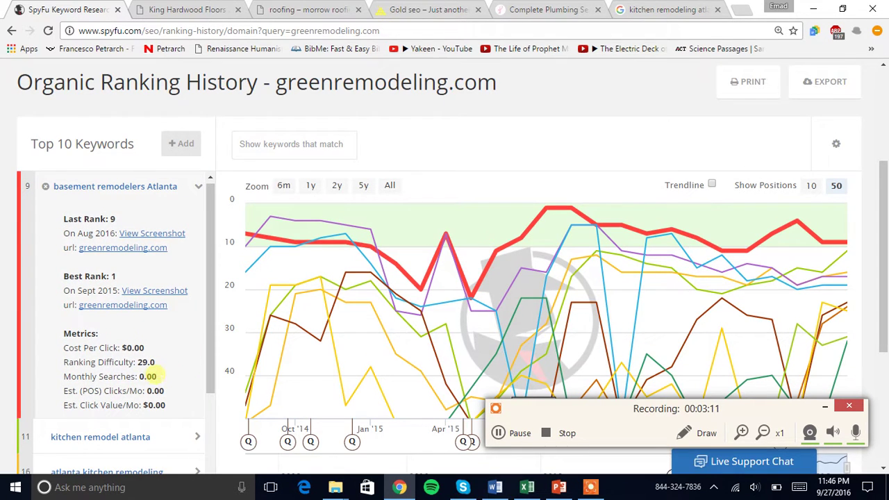
drag(148, 375, 59, 389)
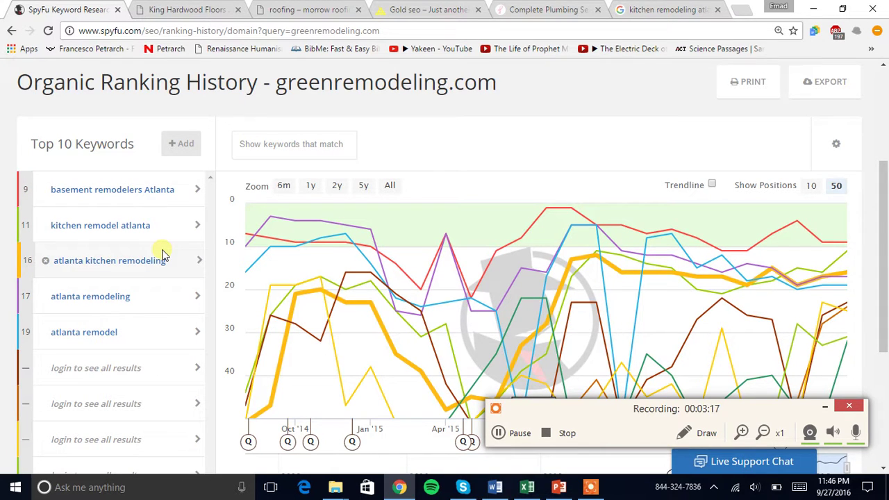
- Expand 'kitchen remodel atlanta' to show rank 11, $5.73 CPC and 110 monthly searches
click(191, 221)
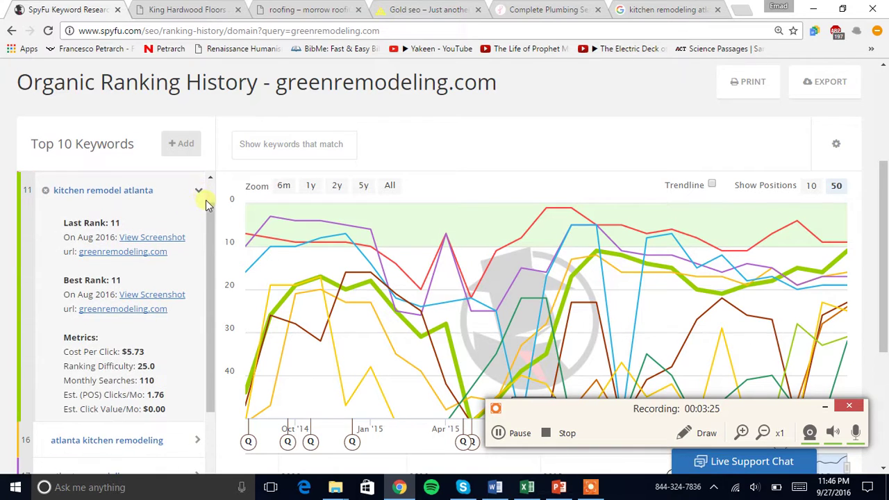
scroll(209, 210, up, 1)
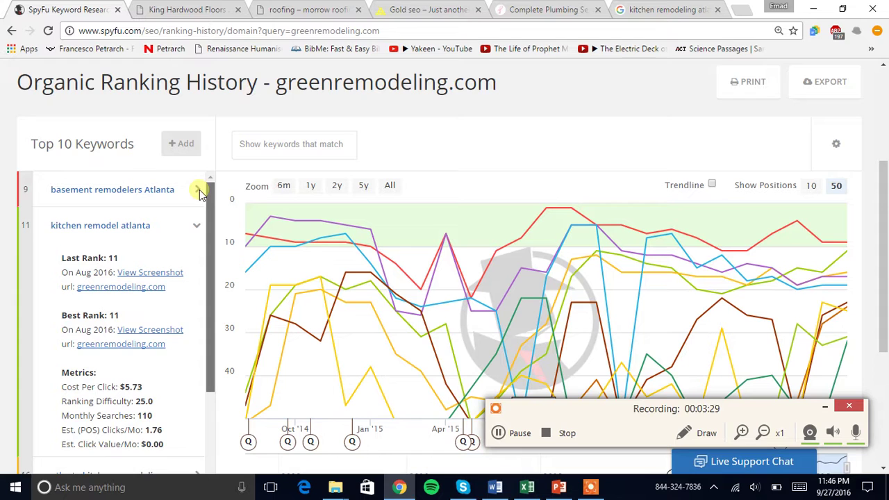
scroll(206, 193, down, 1)
scroll(205, 193, down, 1)
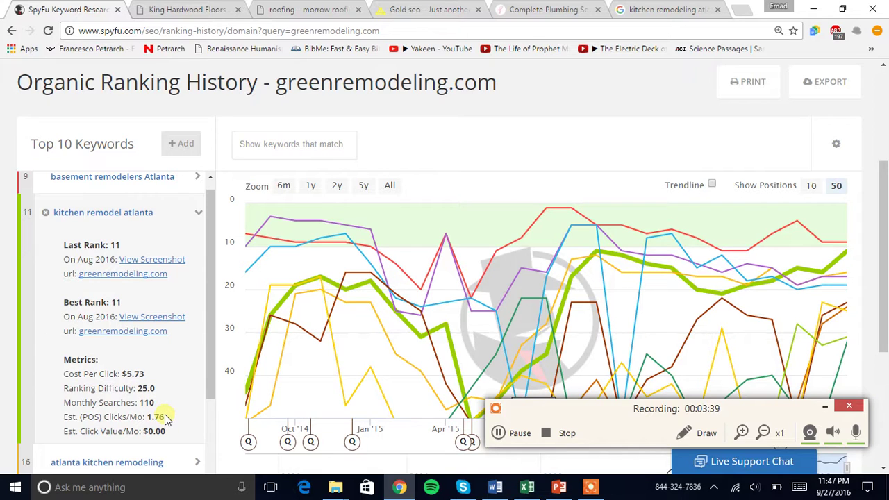
scroll(165, 418, down, 1)
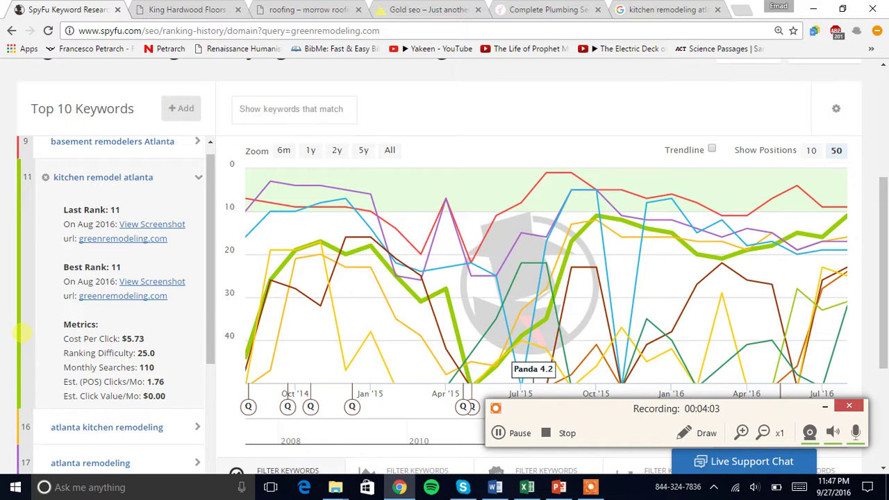
- View details for 'atlanta kitchen remodeling', 'atlanta remodeling' and 'atlanta remodel' in turn
scroll(21, 334, down, 1)
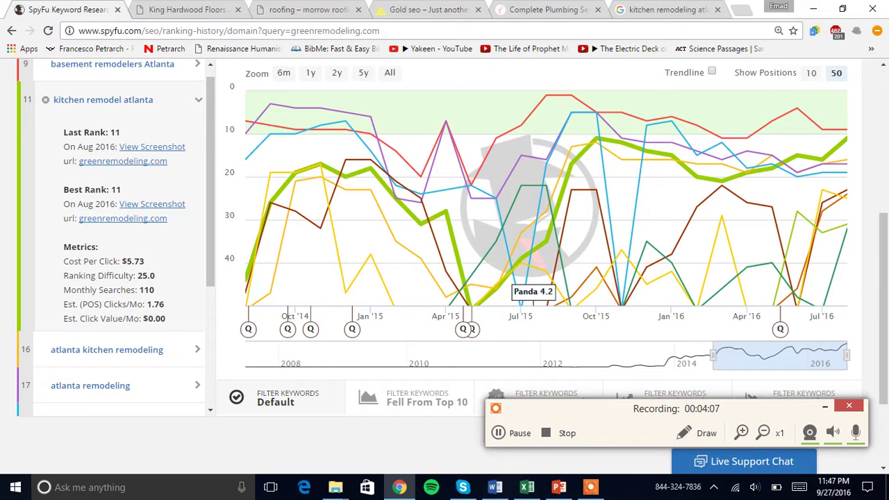
click(178, 350)
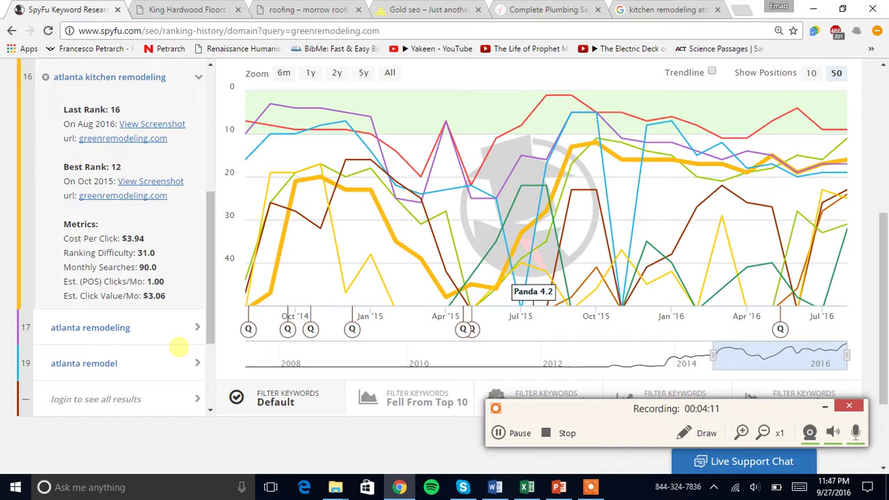
click(146, 327)
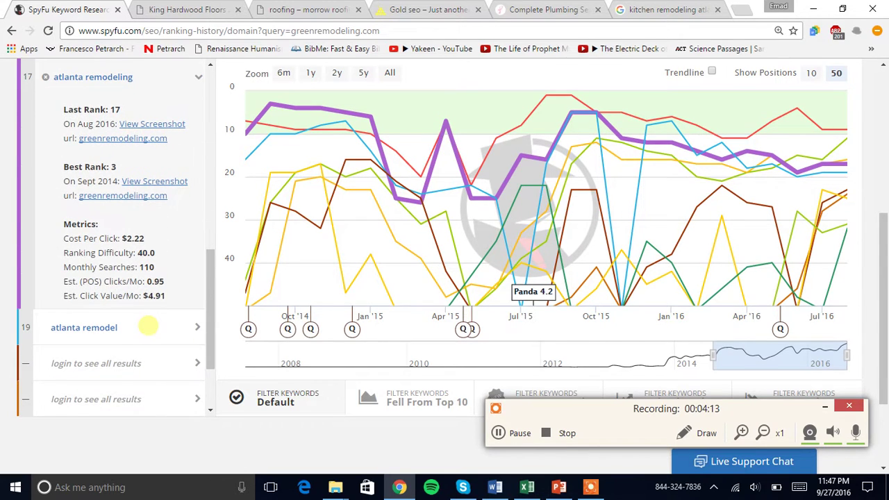
click(148, 326)
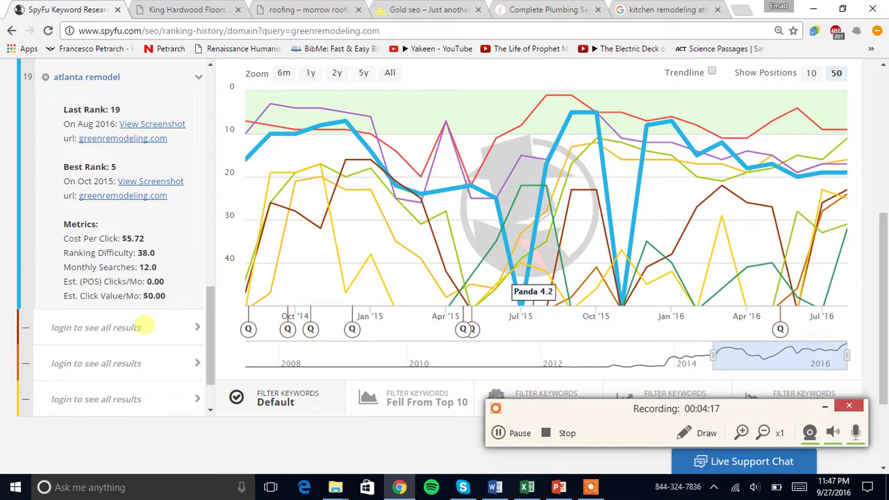
scroll(104, 327, up, 2)
scroll(41, 347, up, 2)
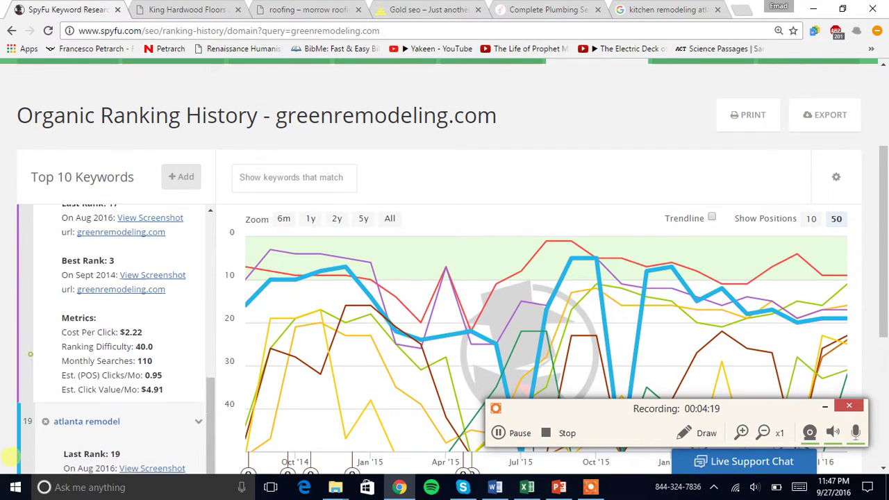
scroll(10, 456, up, 5)
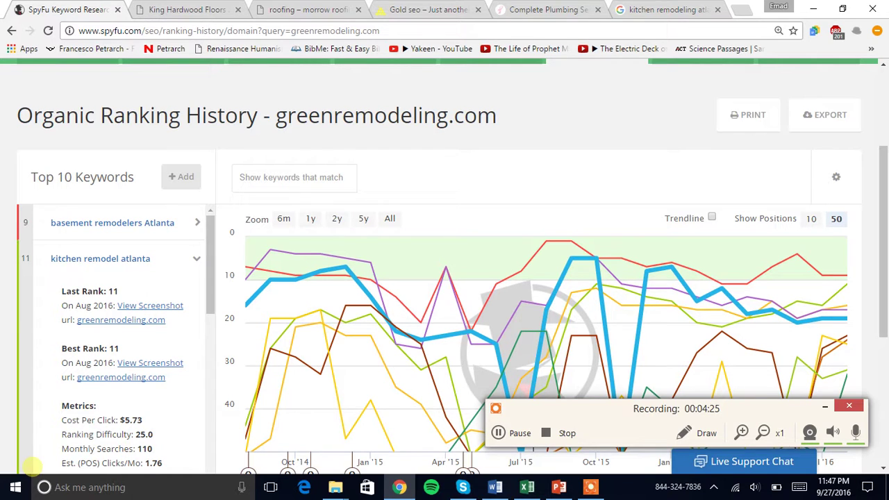
scroll(248, 239, down, 2)
scroll(195, 296, up, 4)
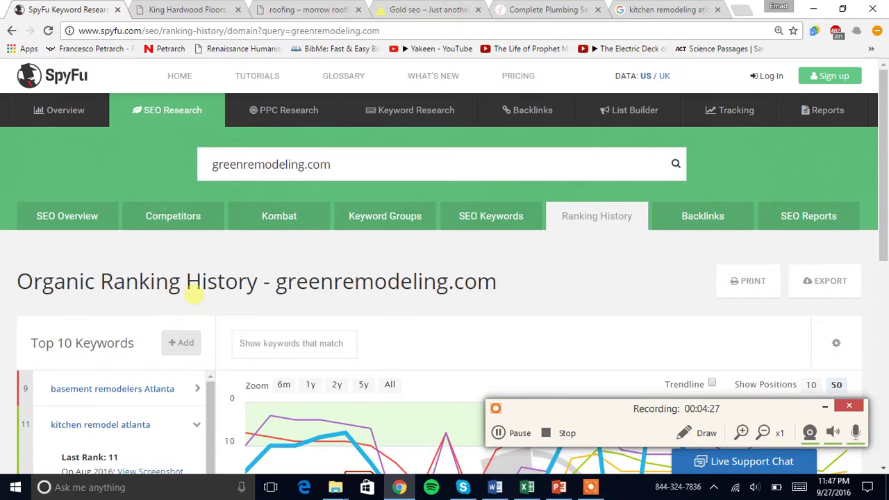